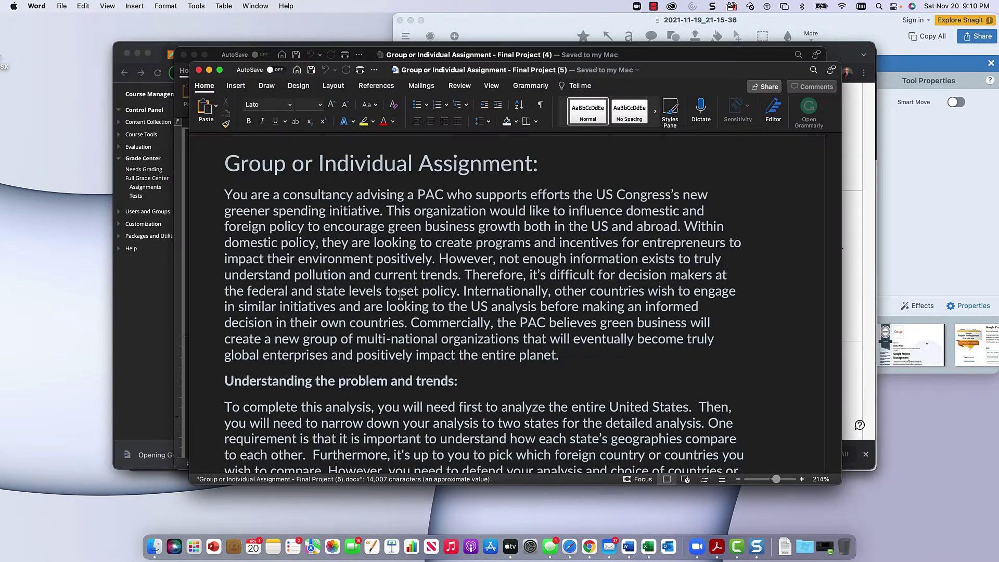
# Scroll to Part 1 - Base Data Analysis and follow the 'Use the data through 2019 or later' link.
pyautogui.scroll(-15, 372, 282)
pyautogui.scroll(-5, 374, 282)
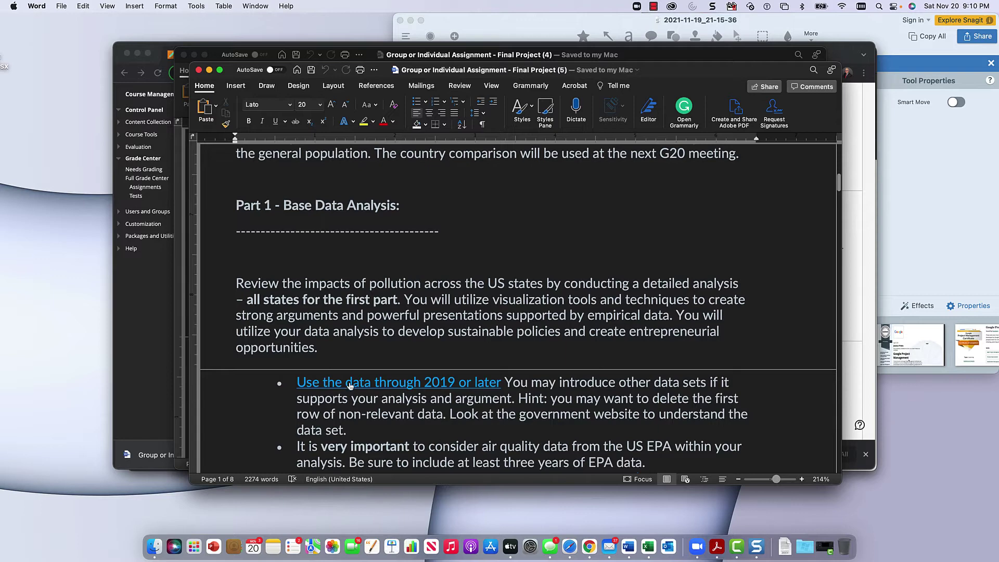
pyautogui.click(350, 383)
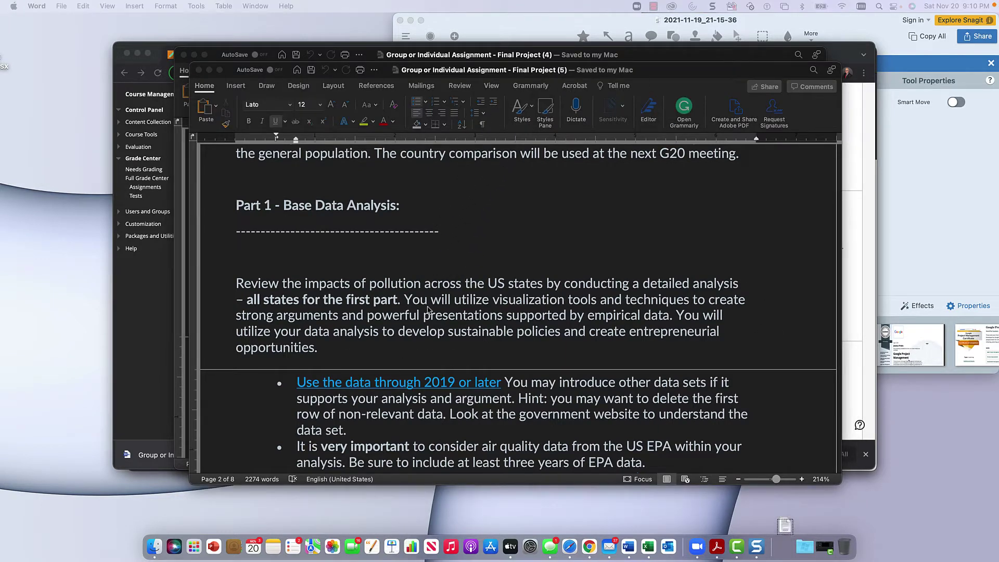
# Open state_tier1_caps-12.xlsx from the Finder Downloads folder in Excel.
pyautogui.click(153, 547)
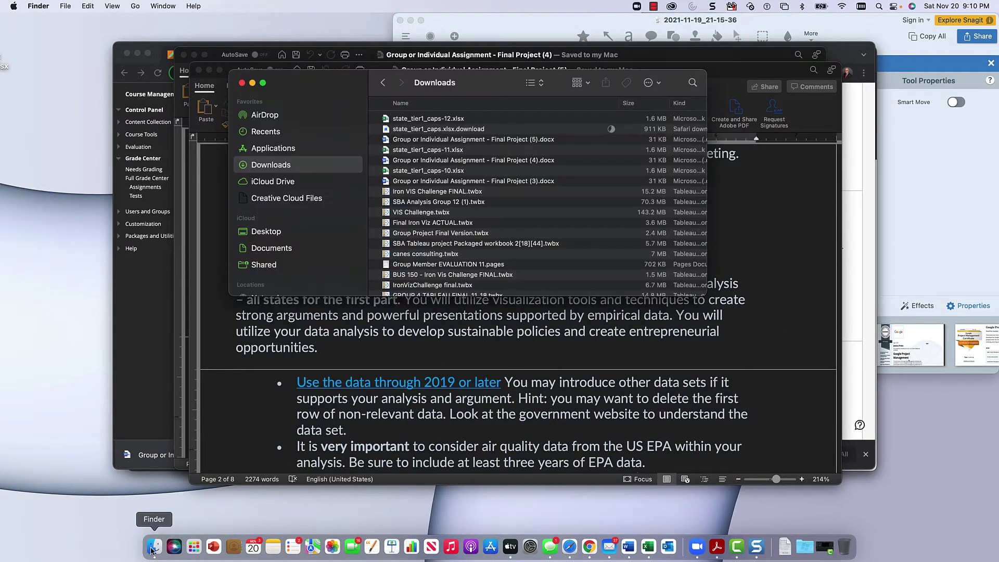
pyautogui.rightClick(450, 118)
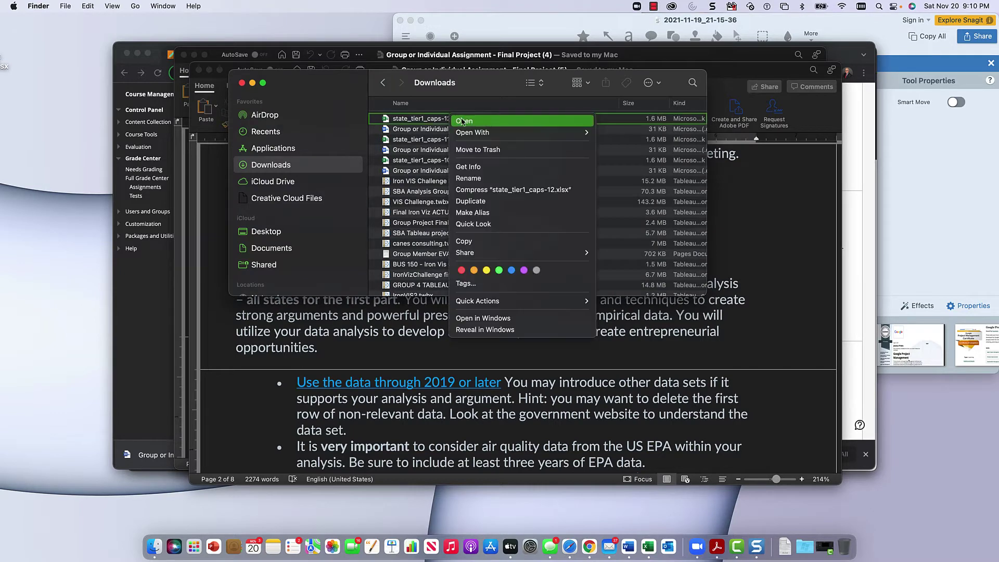
pyautogui.click(462, 121)
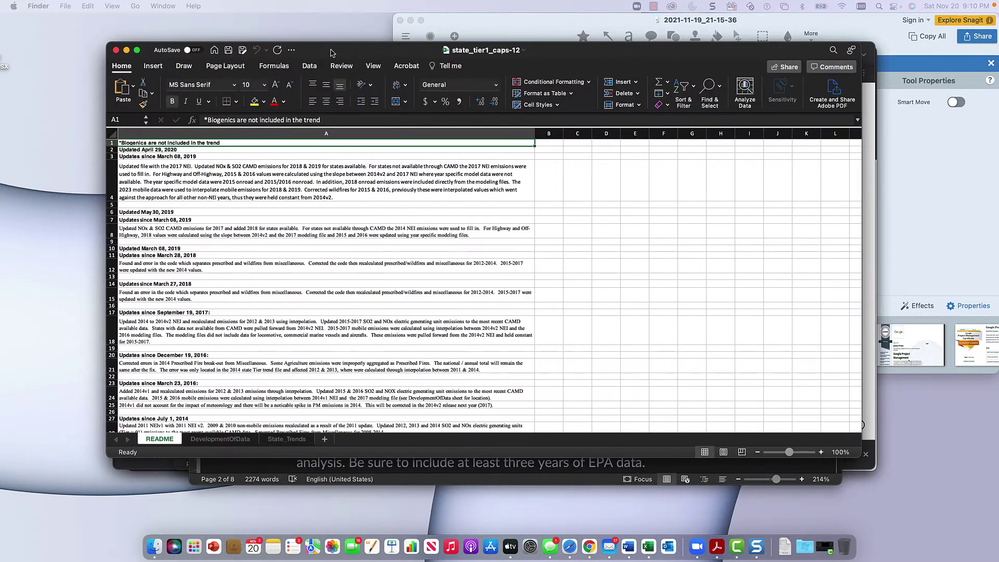
# Switch to the State_Trends sheet and select its first row.
pyautogui.click(283, 441)
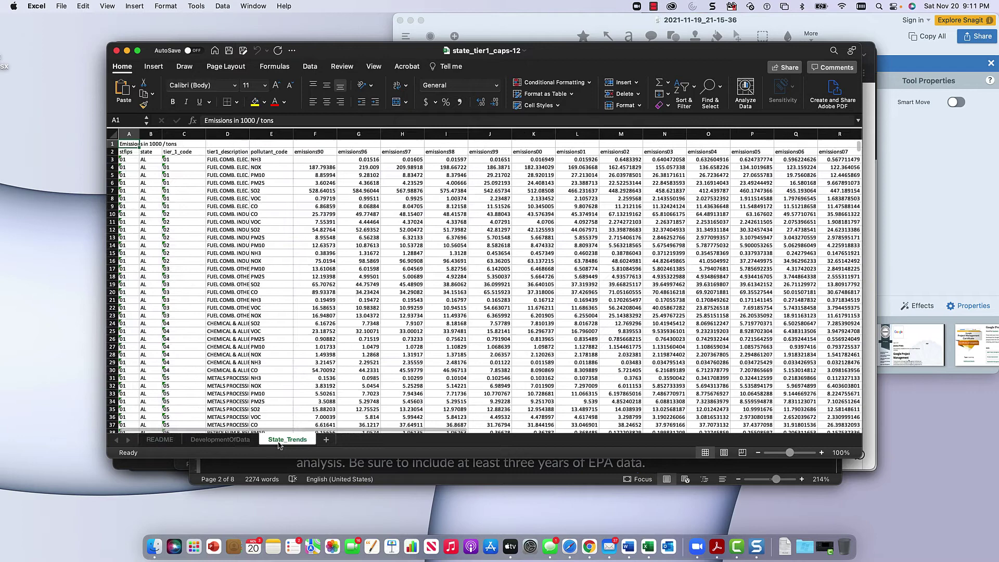
pyautogui.click(113, 144)
pyautogui.rightClick(114, 145)
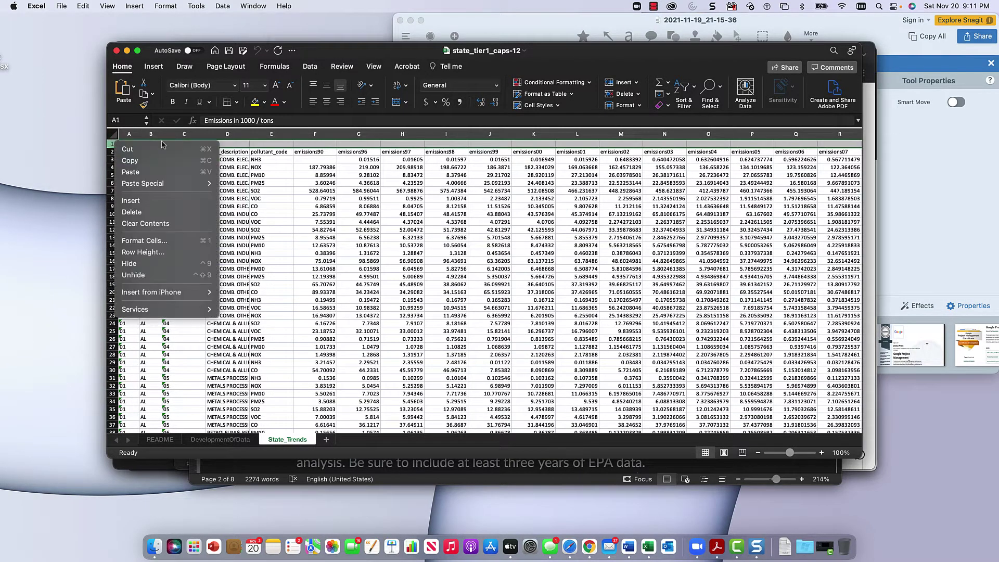
pyautogui.click(262, 156)
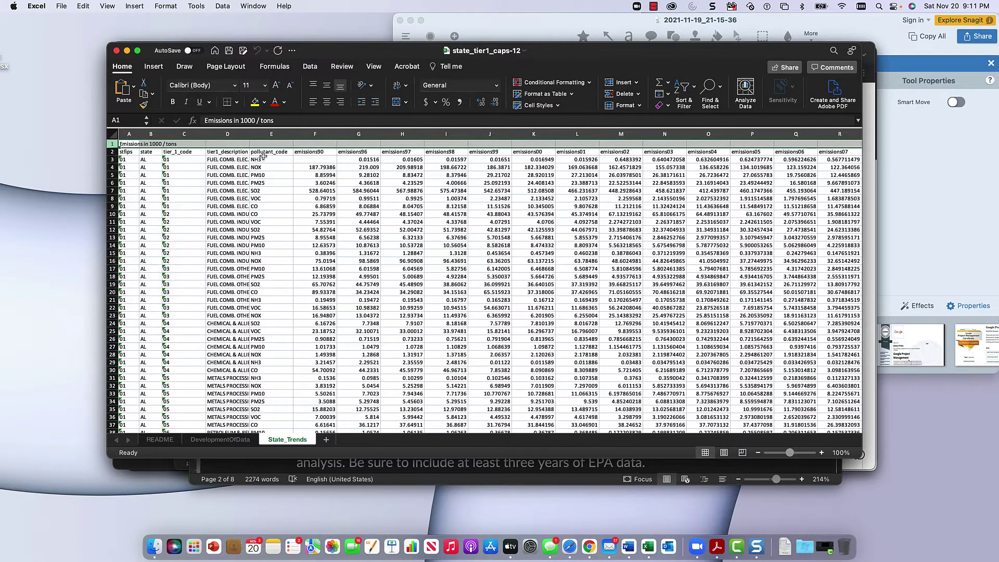
pyautogui.click(176, 158)
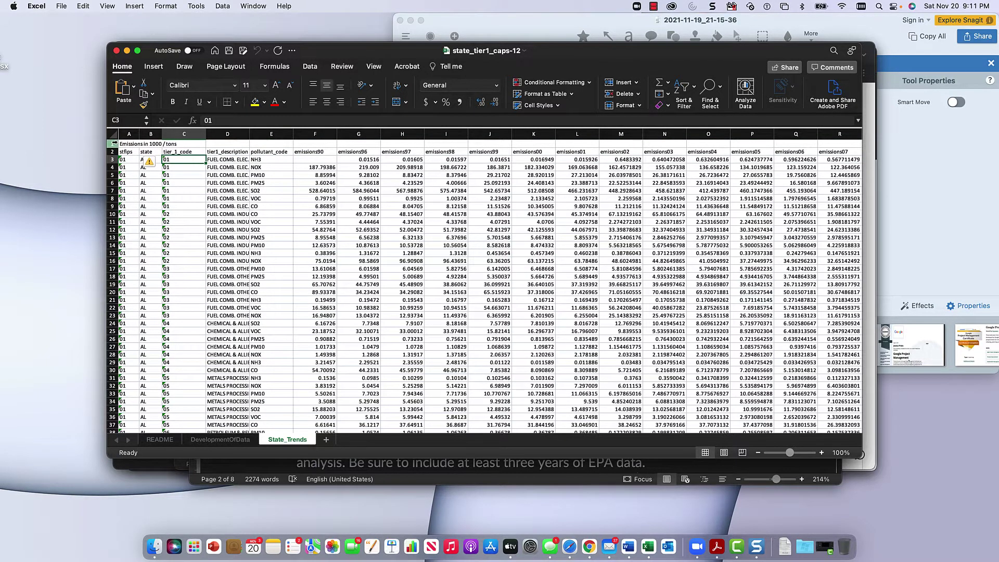
# Delete the 'Emissions in 1000 / tons' note row so stfips heads column A, and save.
pyautogui.click(113, 144)
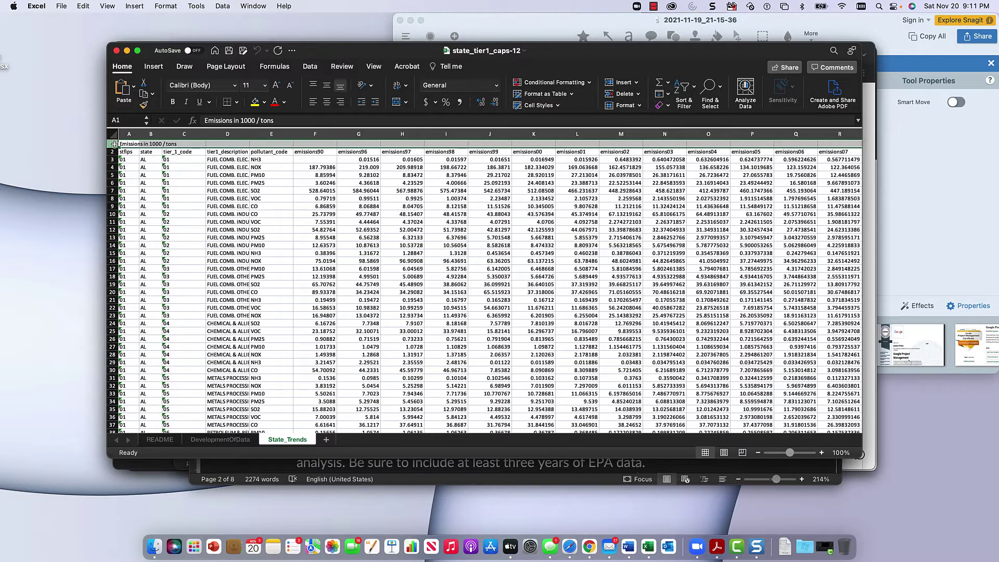
pyautogui.rightClick(113, 143)
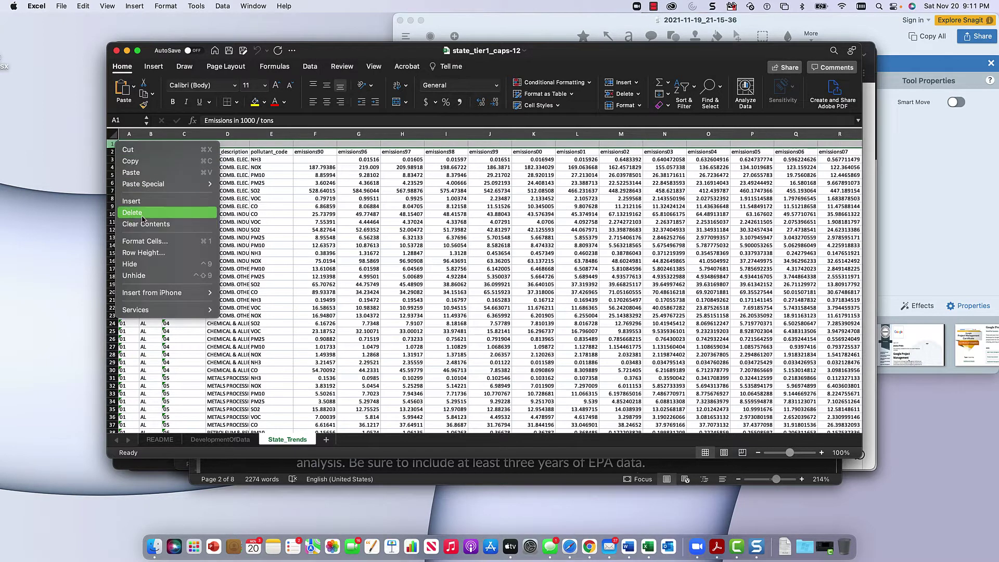
pyautogui.click(281, 219)
pyautogui.click(296, 207)
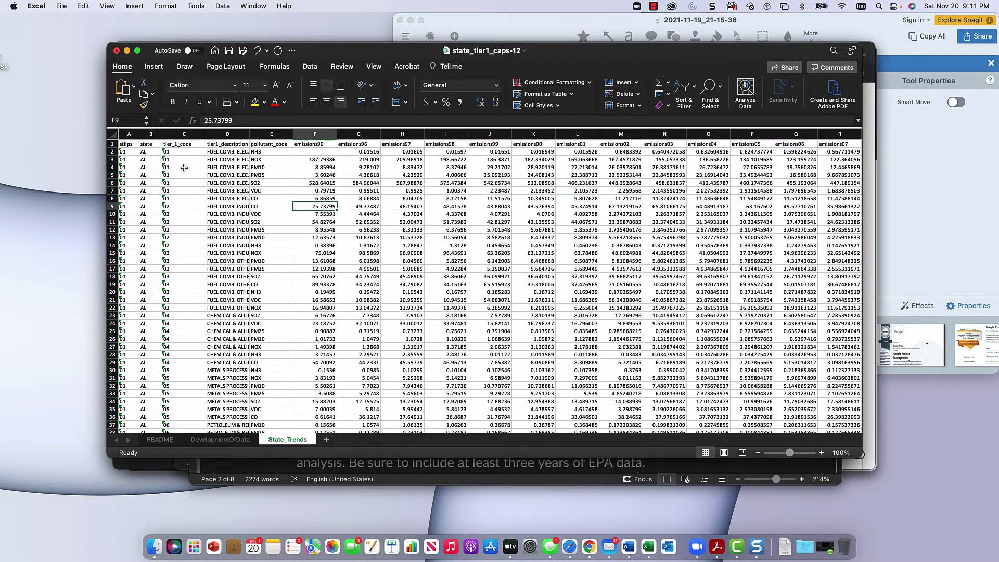
pyautogui.click(133, 145)
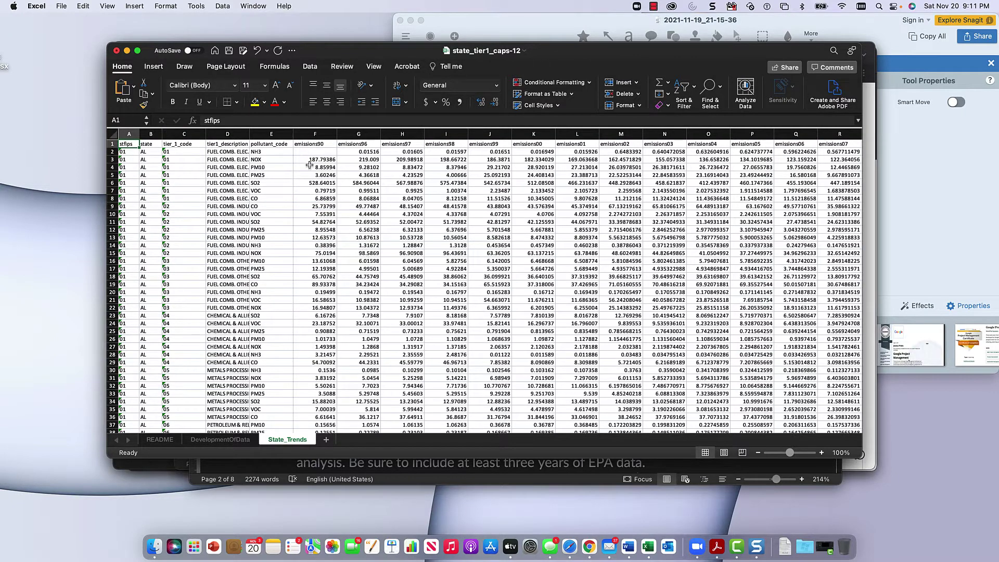
pyautogui.click(229, 53)
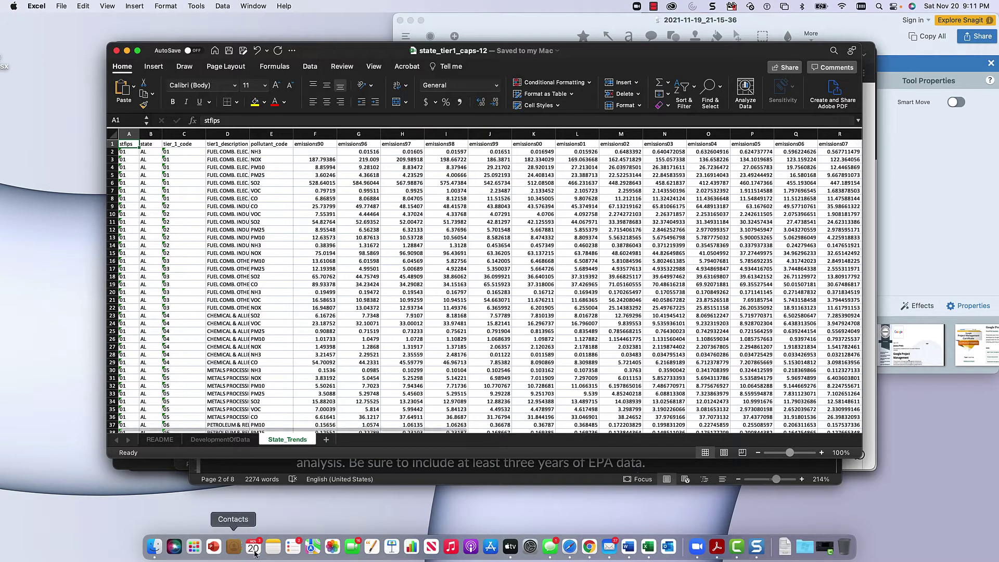
# Search Launchpad for 'tab' and launch Tableau Desktop 2021.2.
pyautogui.click(195, 547)
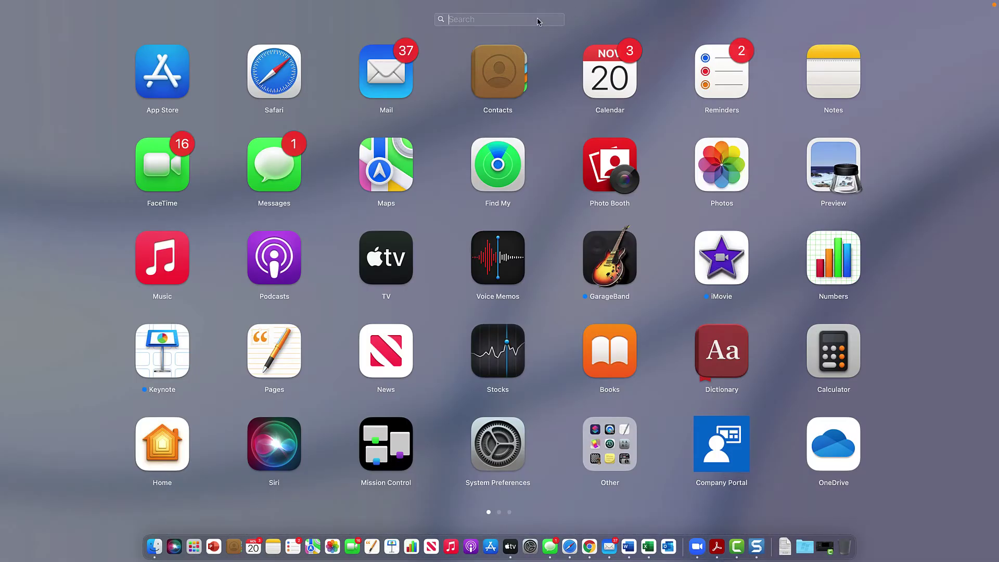
pyautogui.write('tab')
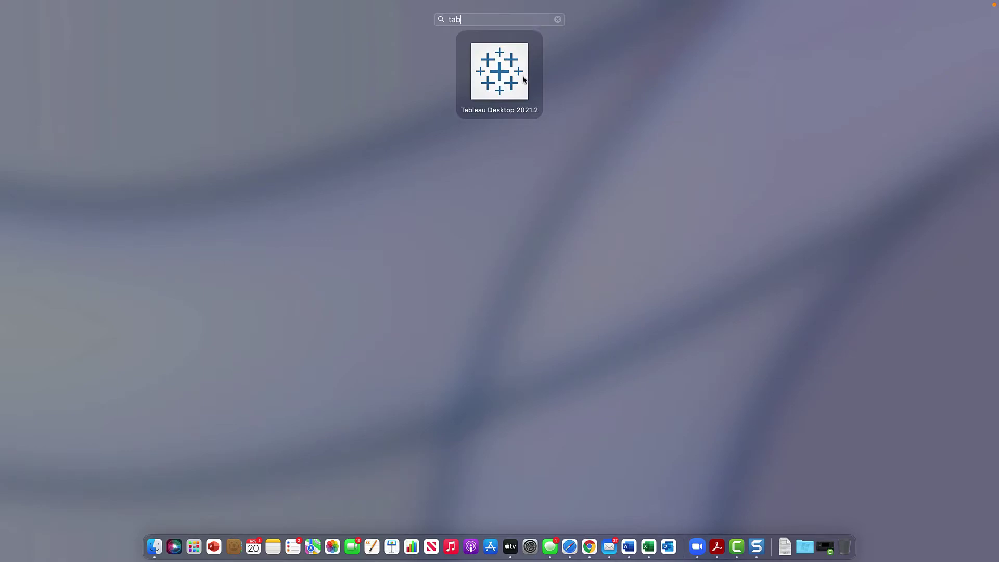
pyautogui.click(509, 72)
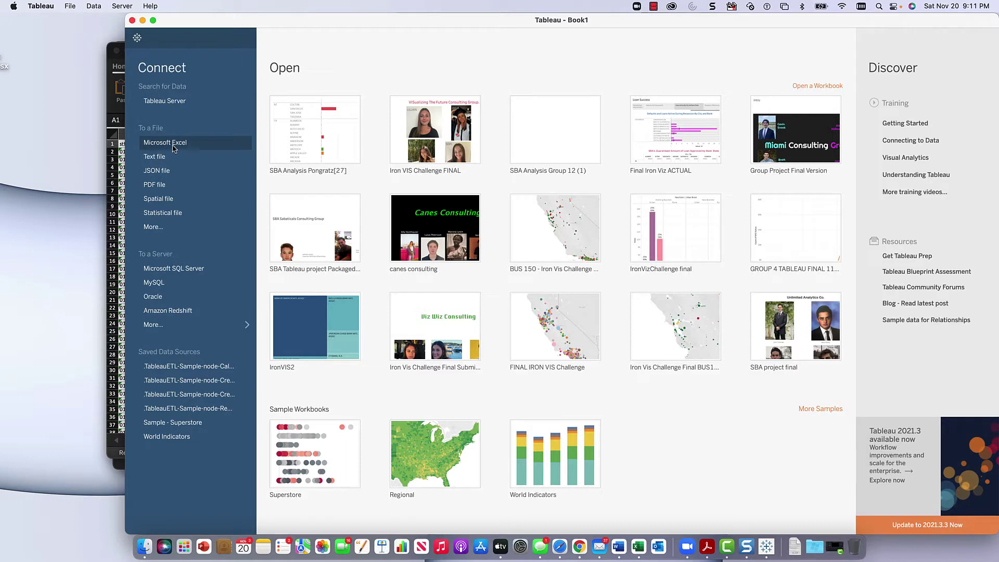
# Connect to the Microsoft Excel file state_tier1_caps-12.xlsx in Downloads.
pyautogui.click(174, 148)
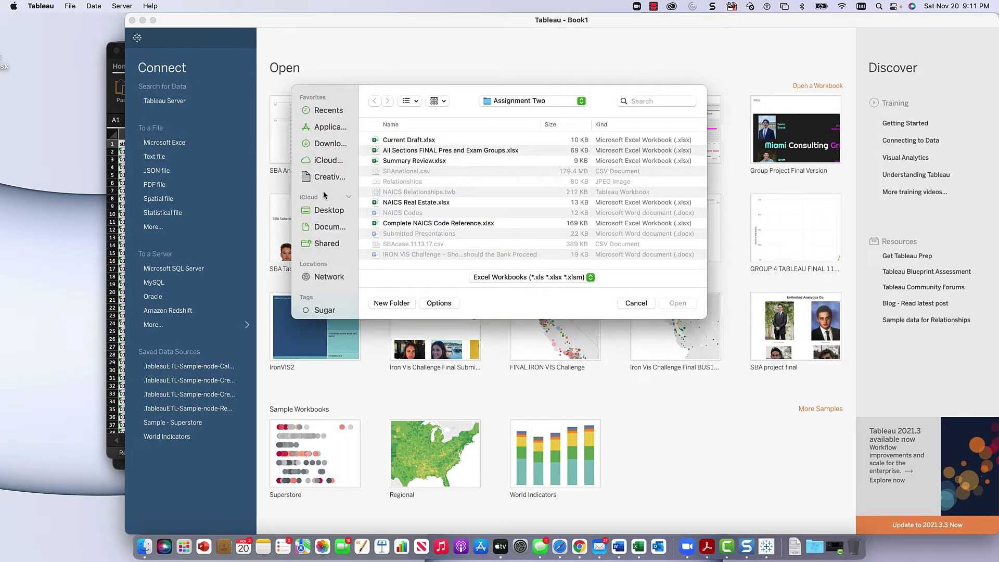
pyautogui.click(321, 225)
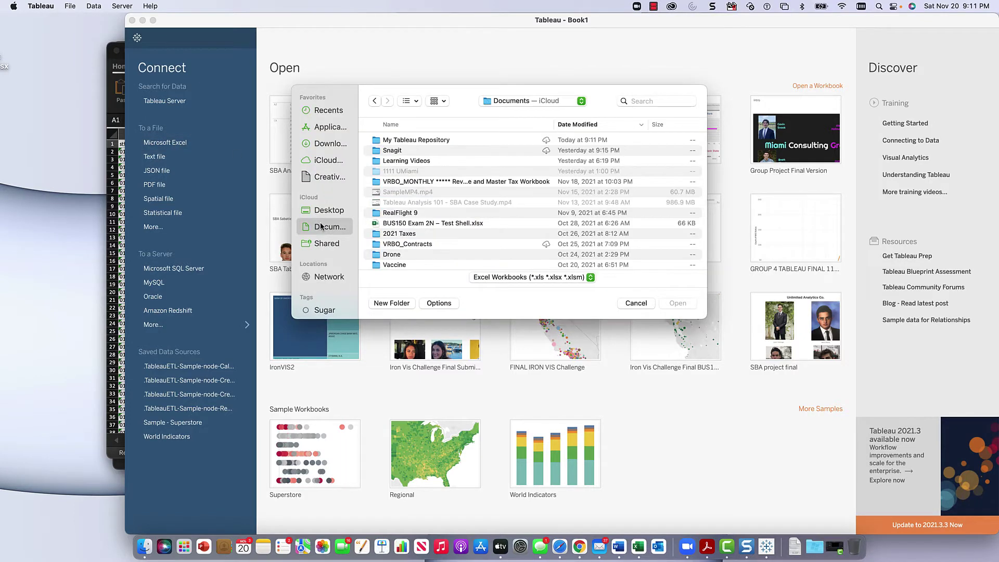
pyautogui.click(321, 146)
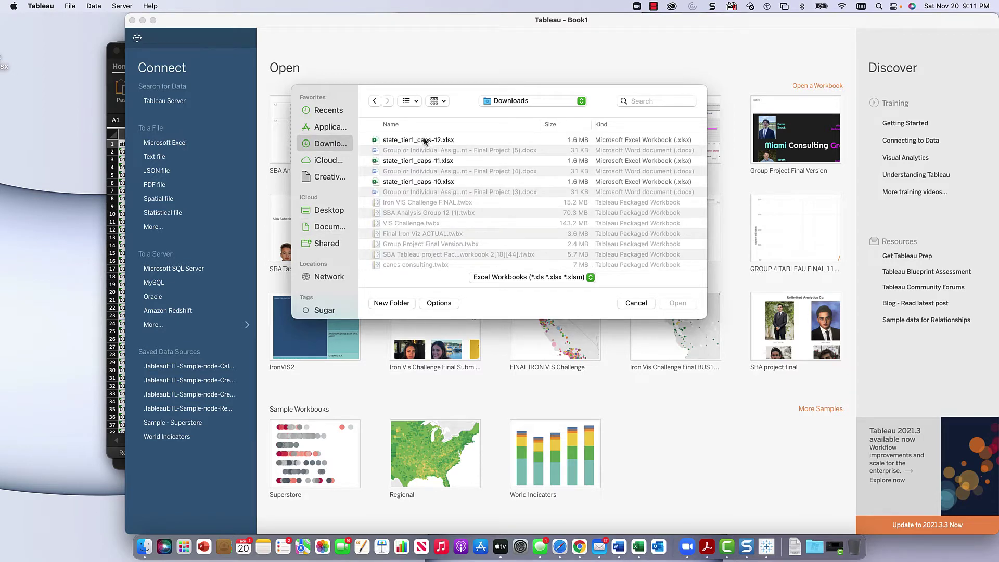
pyautogui.click(424, 140)
pyautogui.click(663, 302)
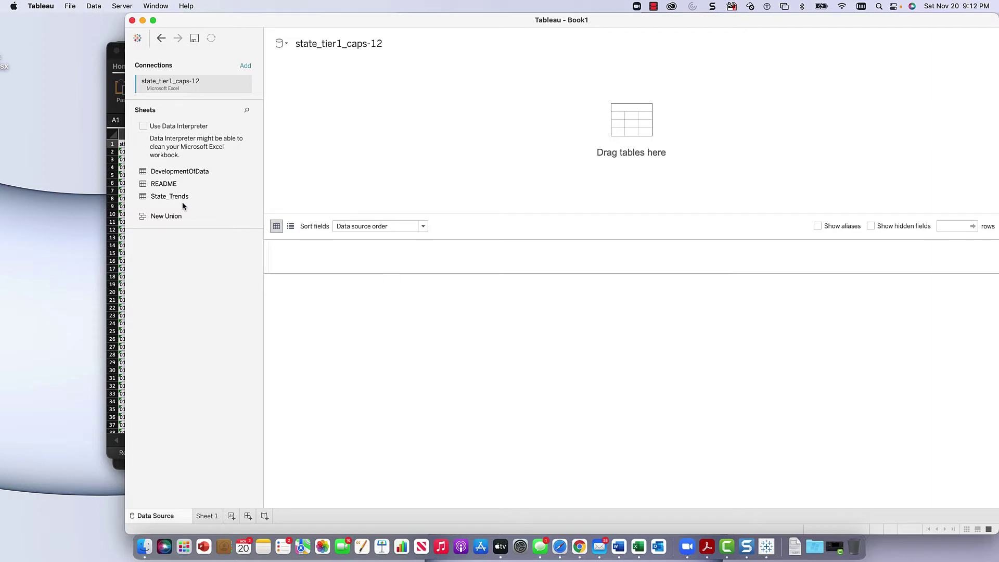
# Add State_Trends to the canvas and confirm State has the State/Province geographic role.
pyautogui.moveTo(182, 203); pyautogui.dragTo(438, 120)
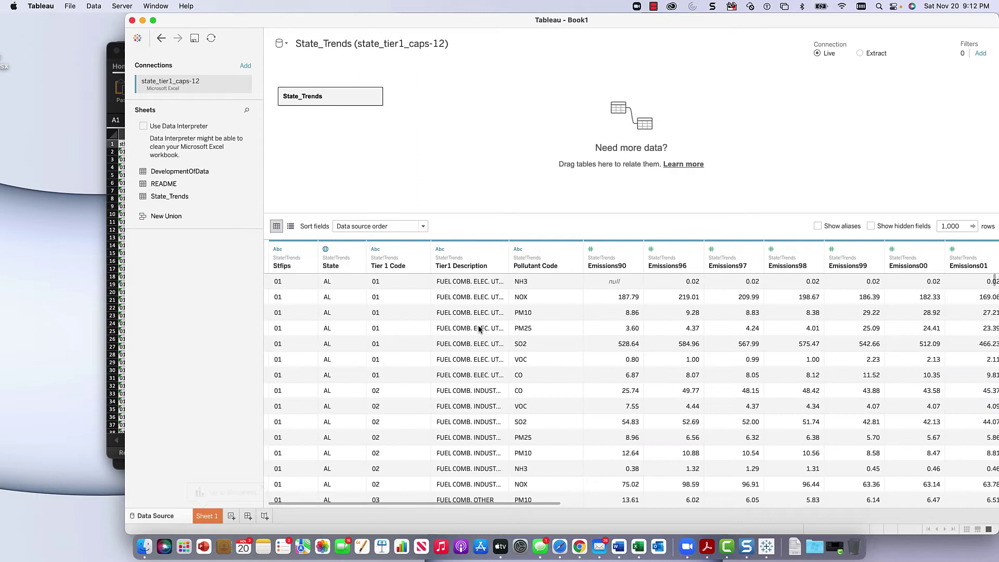
pyautogui.click(329, 251)
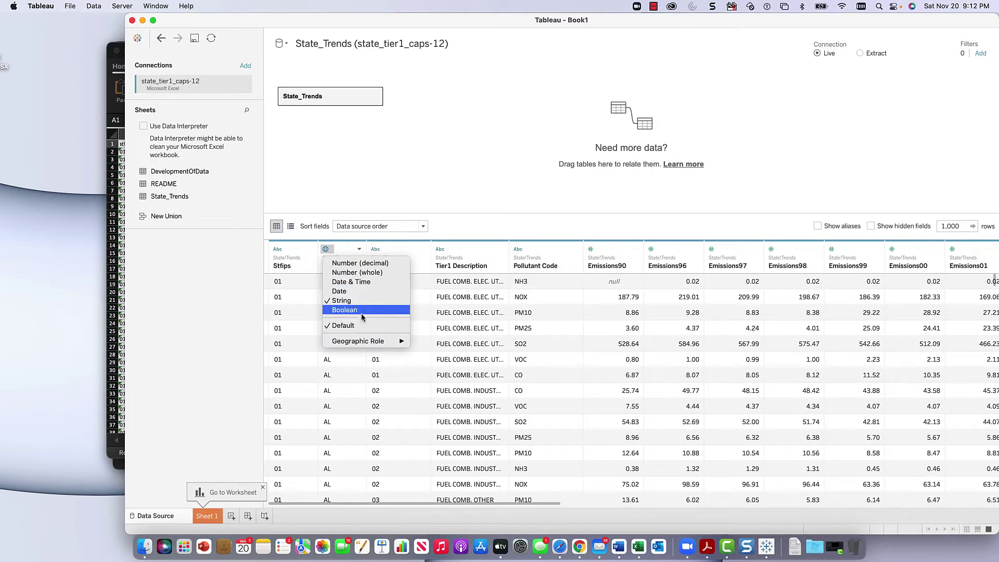
pyautogui.moveTo(367, 344)
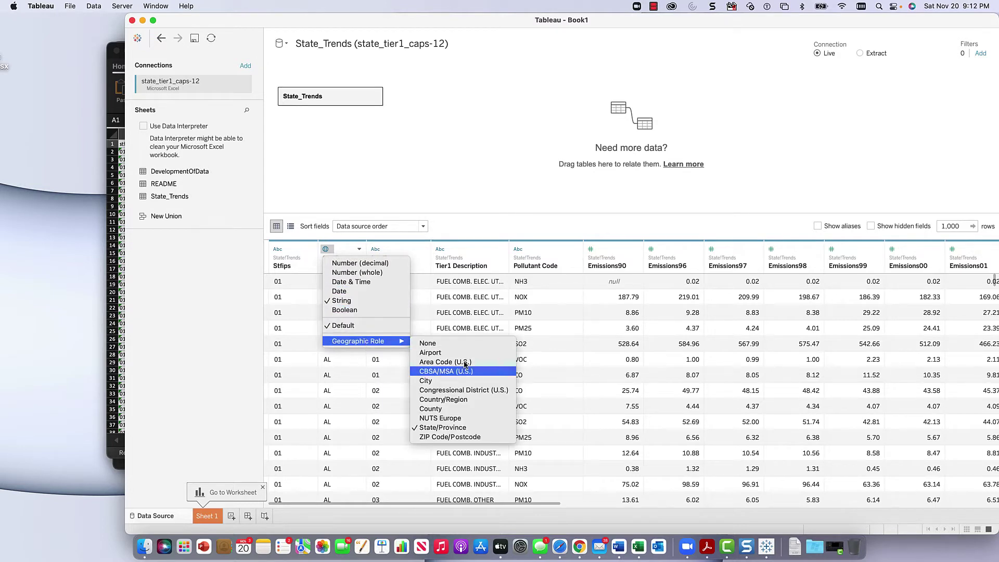
pyautogui.click(501, 164)
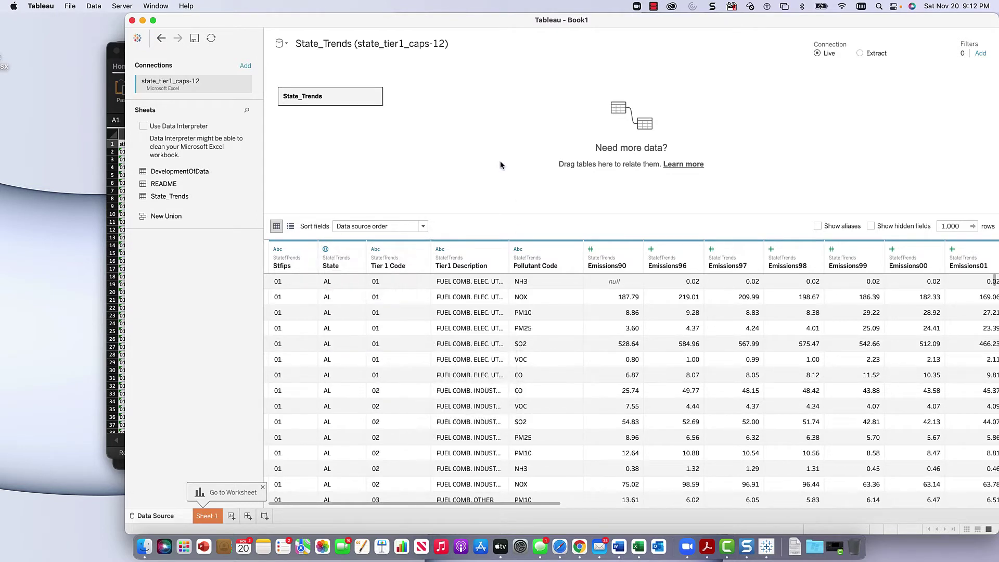
# On Sheet 1, place the State field on Columns.
pyautogui.click(210, 515)
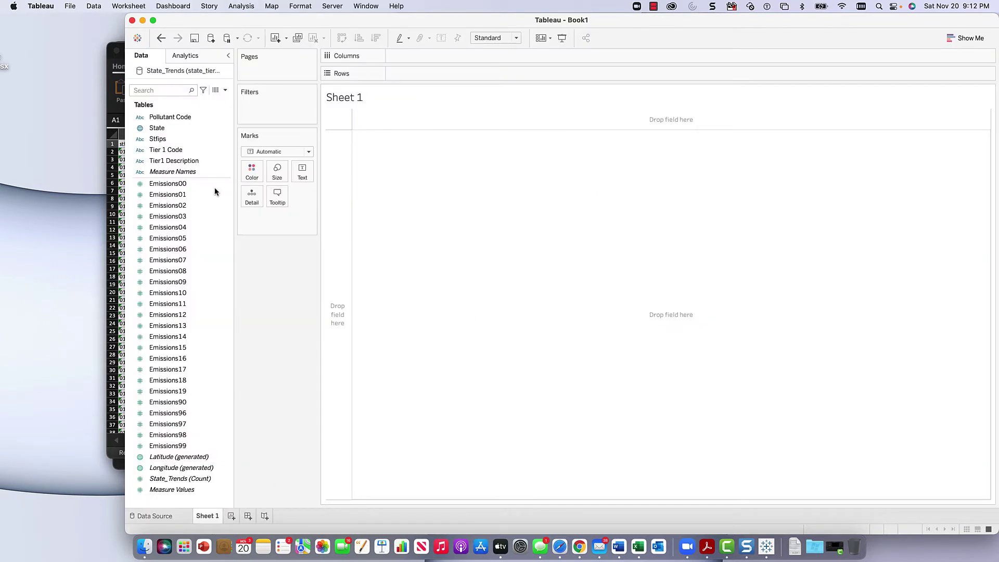
pyautogui.click(211, 172)
pyautogui.moveTo(218, 128); pyautogui.dragTo(428, 60)
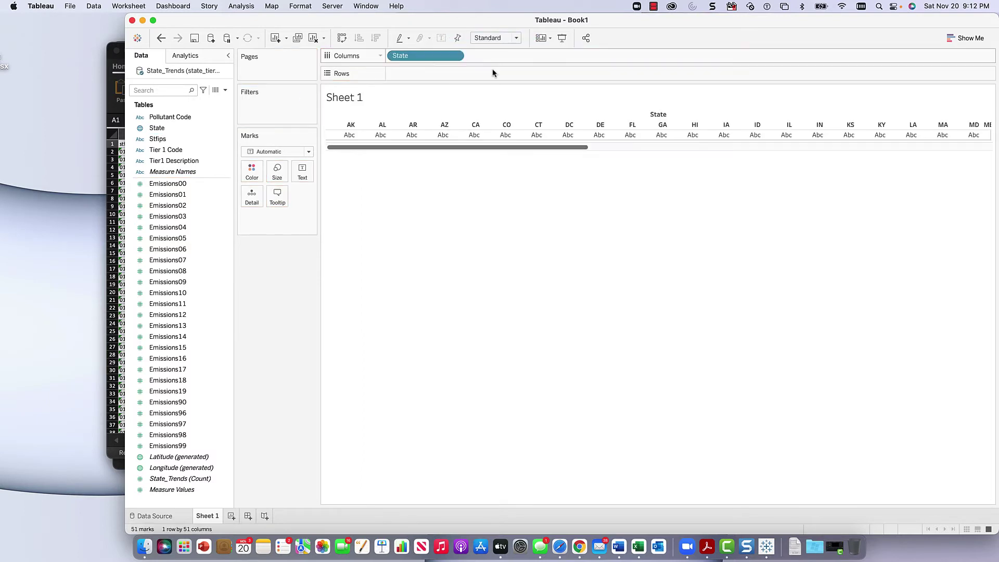
# Convert the view to a symbol map via Show Me and centre it on the United States.
pyautogui.click(966, 39)
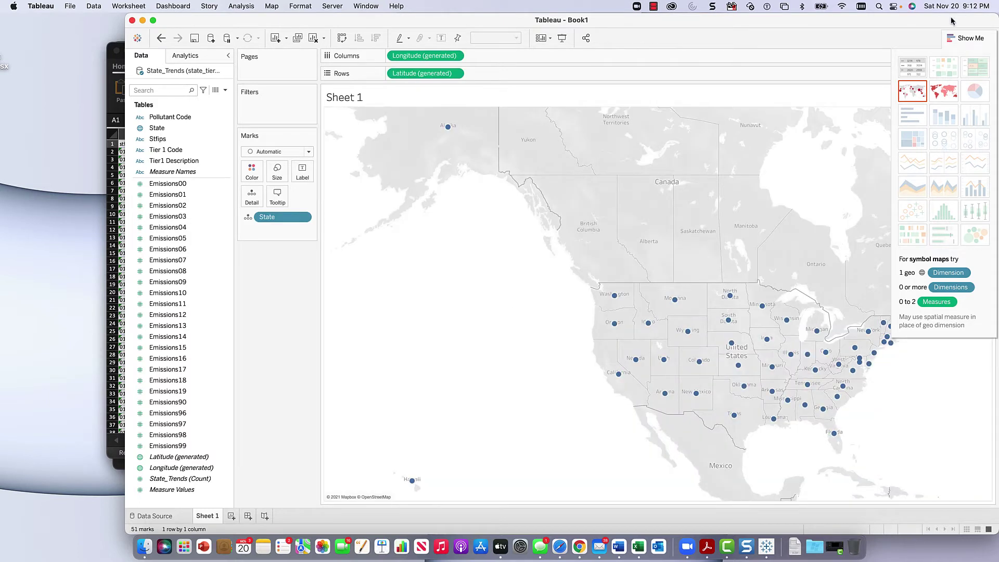
pyautogui.click(972, 39)
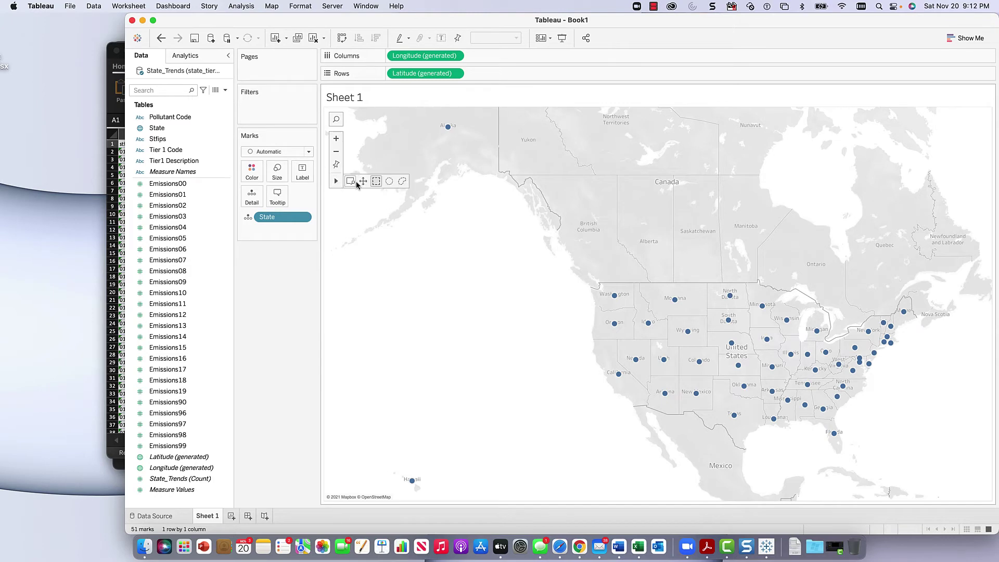
pyautogui.moveTo(809, 253); pyautogui.dragTo(641, 179)
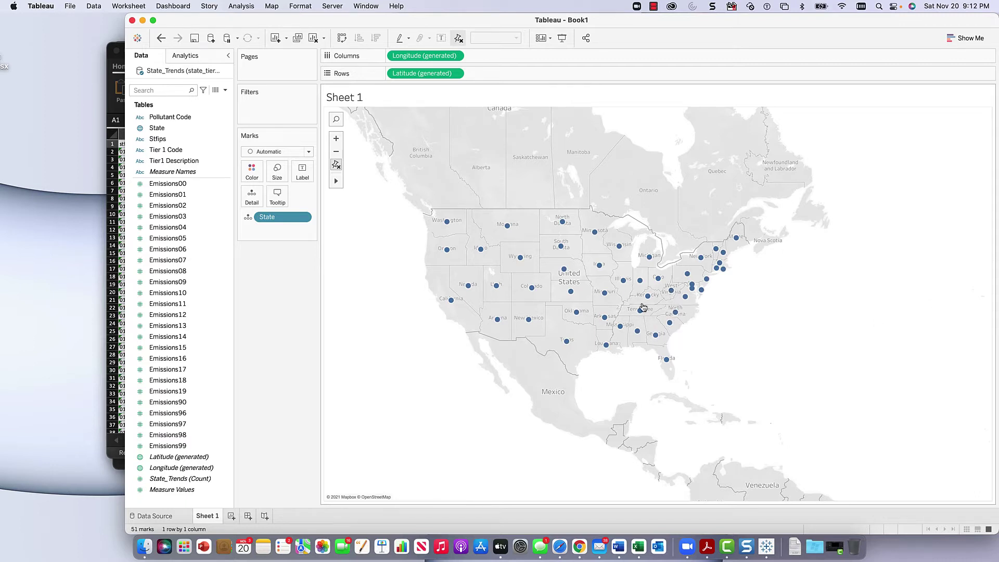
pyautogui.moveTo(683, 319)
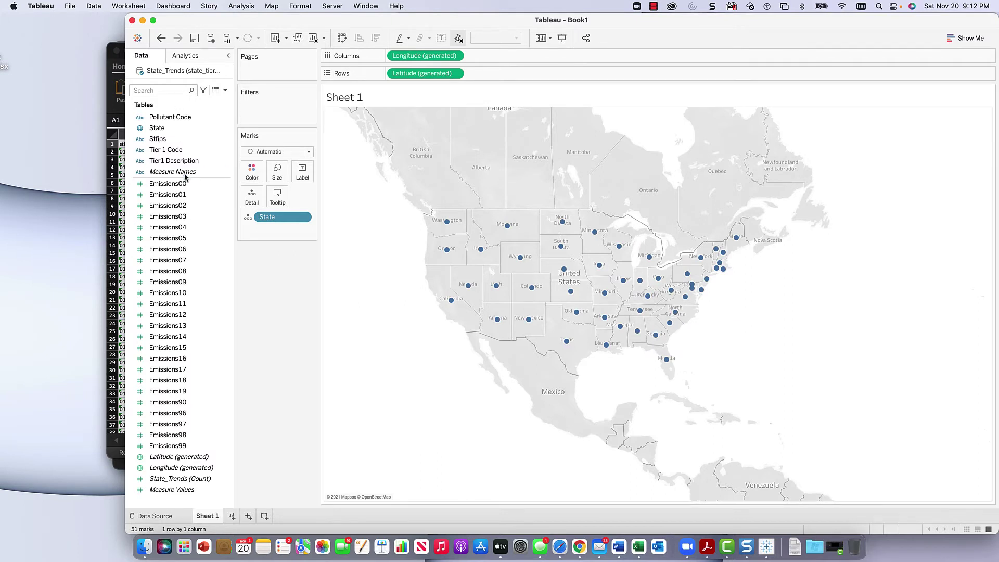
pyautogui.click(184, 446)
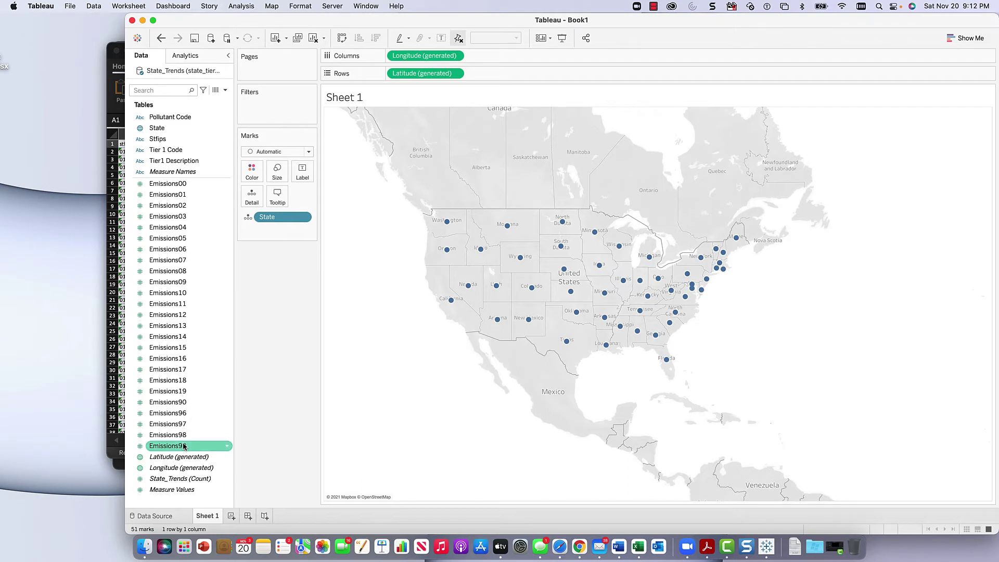
pyautogui.click(167, 150)
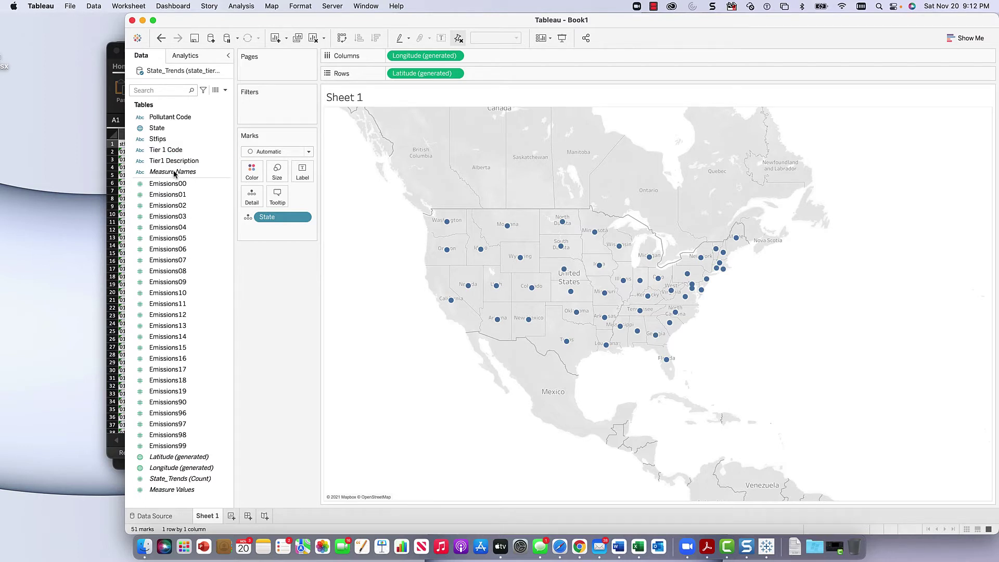
pyautogui.click(193, 293)
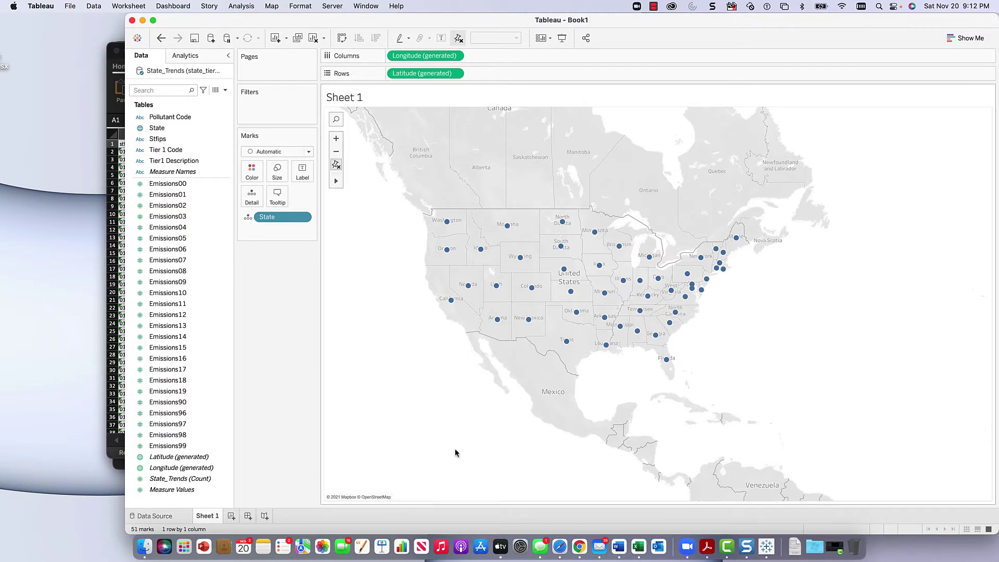
pyautogui.click(152, 458)
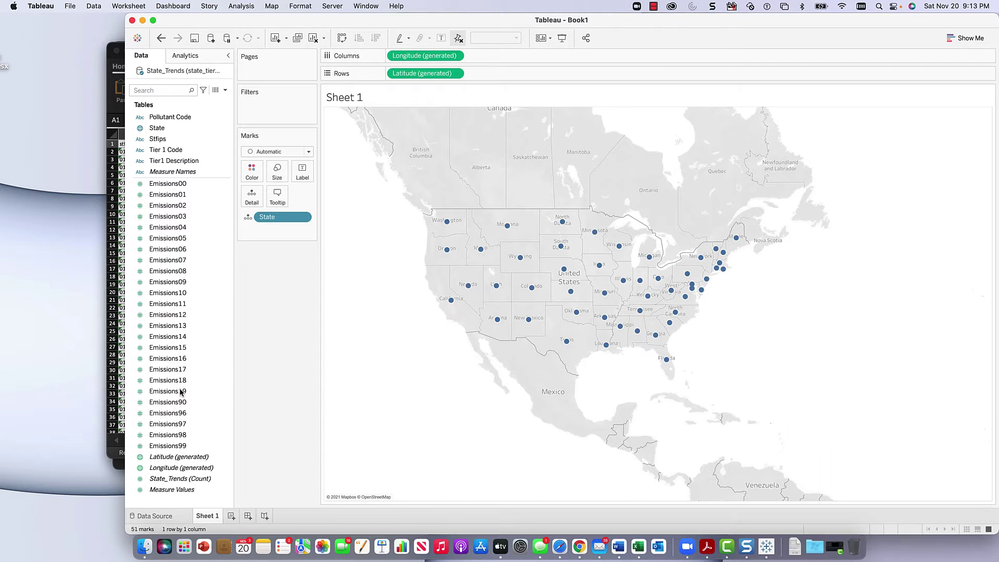
# Size and colour the state dots by SUM(Emissions19), with legends from 48 to 9,389.
pyautogui.click(174, 394)
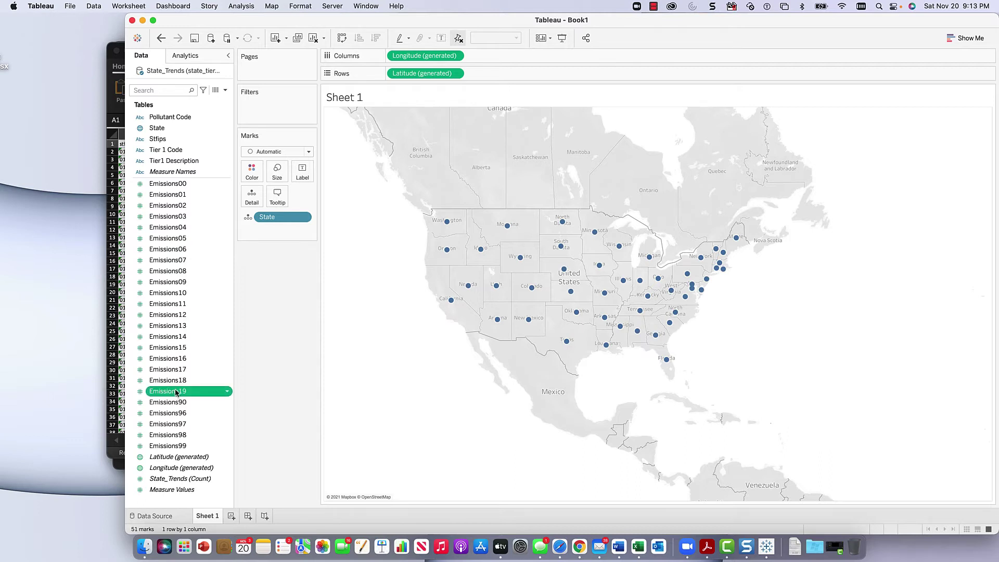
pyautogui.moveTo(176, 392); pyautogui.dragTo(275, 189)
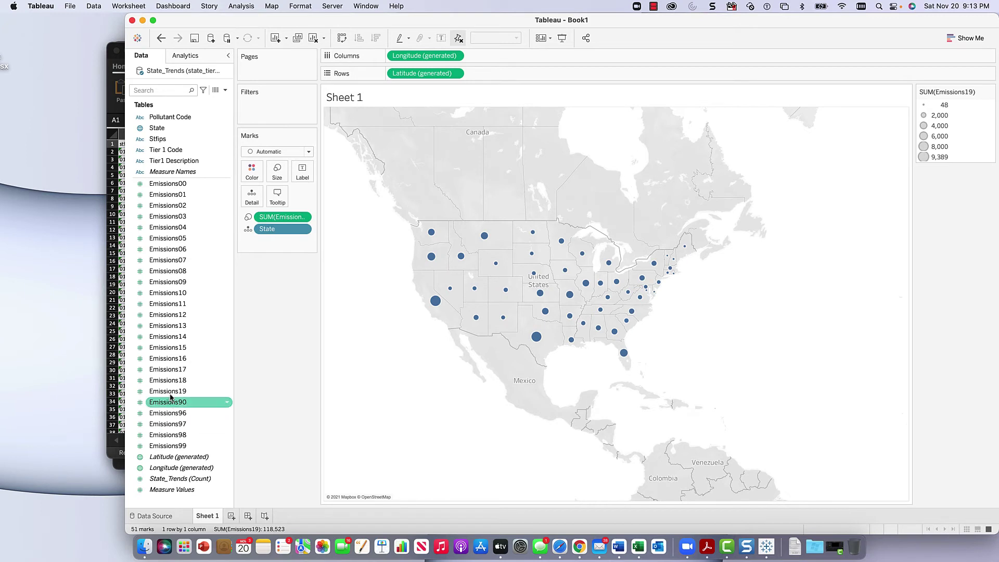
pyautogui.moveTo(172, 391)
pyautogui.mouseDown()
pyautogui.moveTo(206, 382)
pyautogui.moveTo(265, 178)
pyautogui.moveTo(255, 172)
pyautogui.mouseUp()
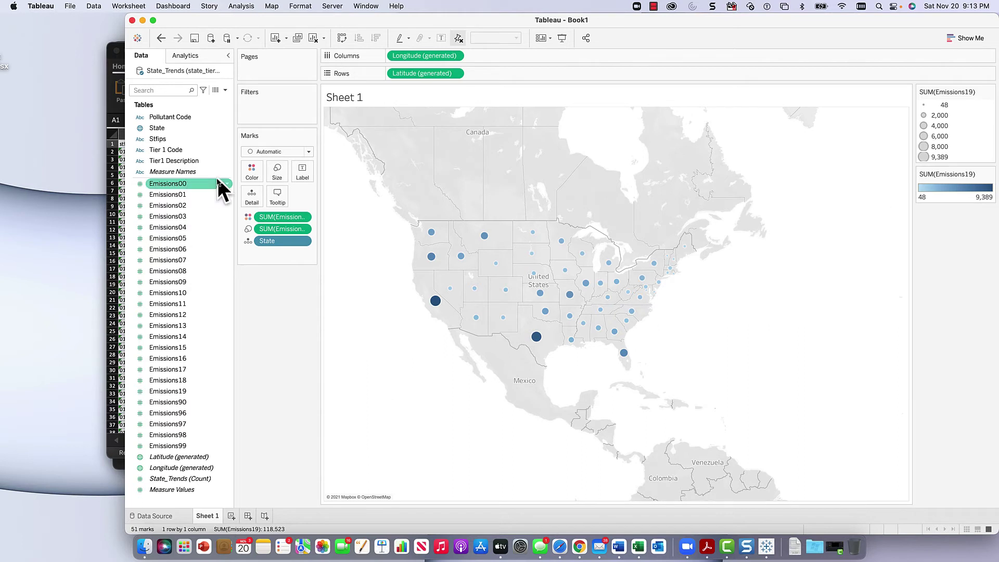
# Colour Emissions19 with Sunrise-Sunset Diverging, stepped to 7 steps, using the full colour range.
pyautogui.click(251, 171)
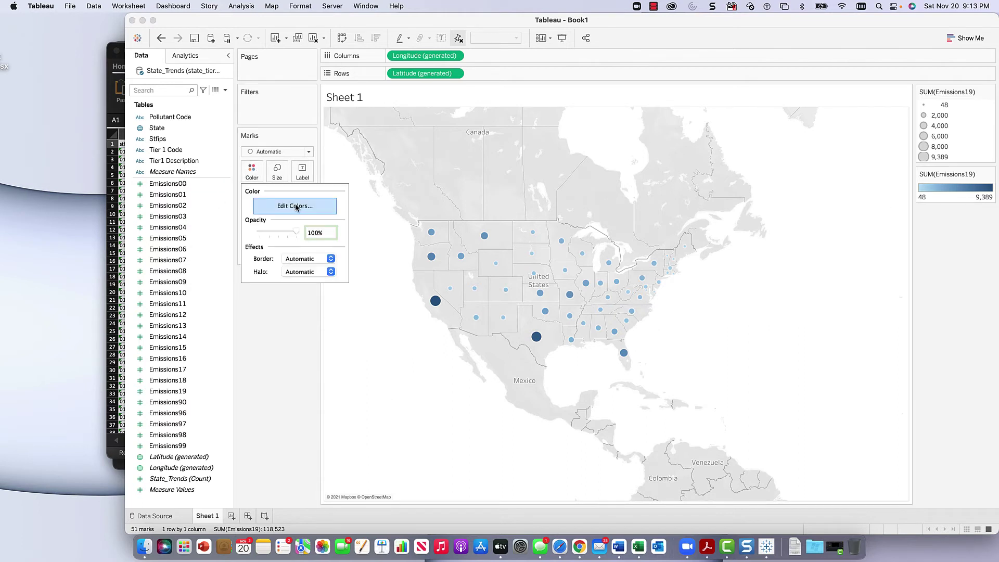
pyautogui.click(292, 205)
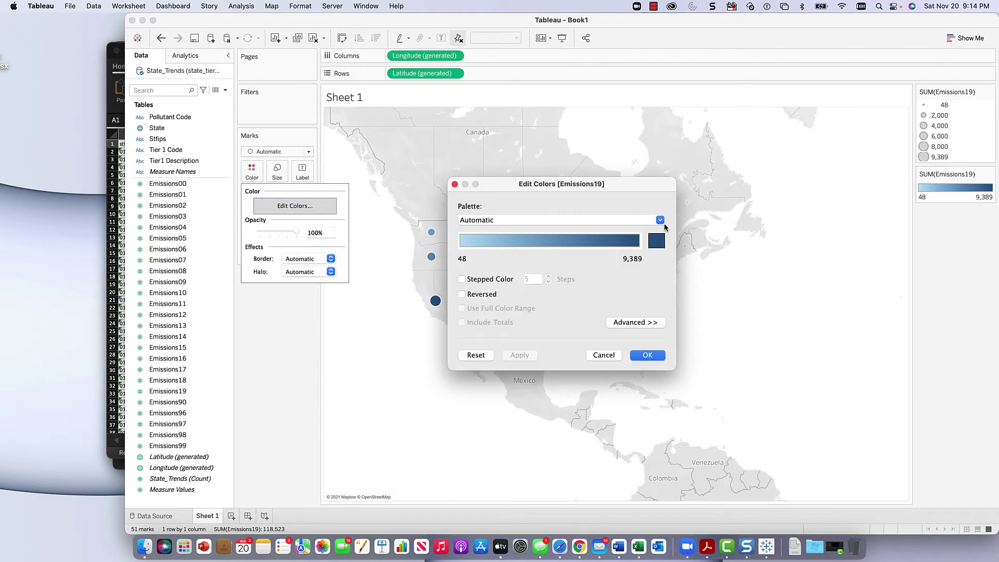
pyautogui.click(660, 221)
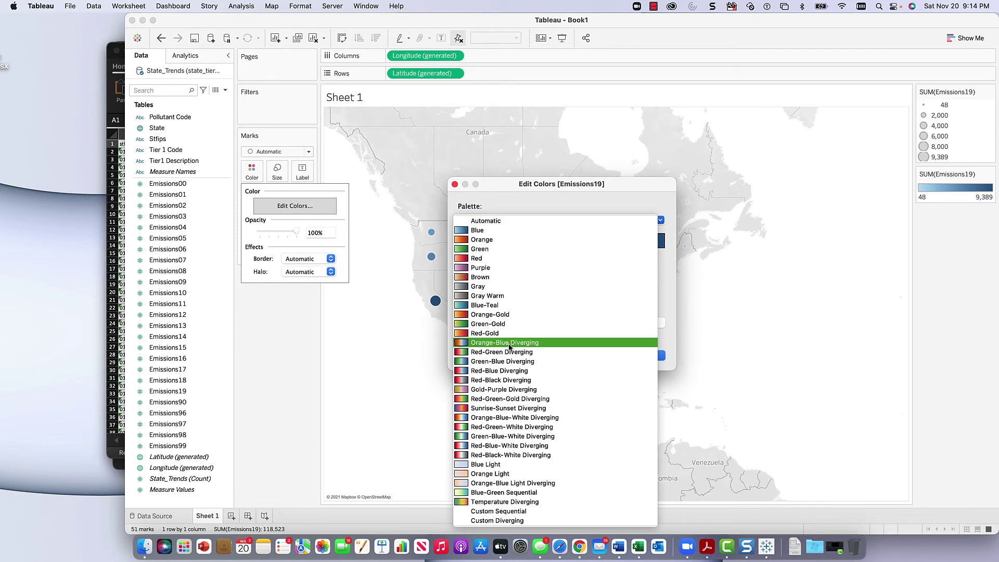
pyautogui.click(510, 408)
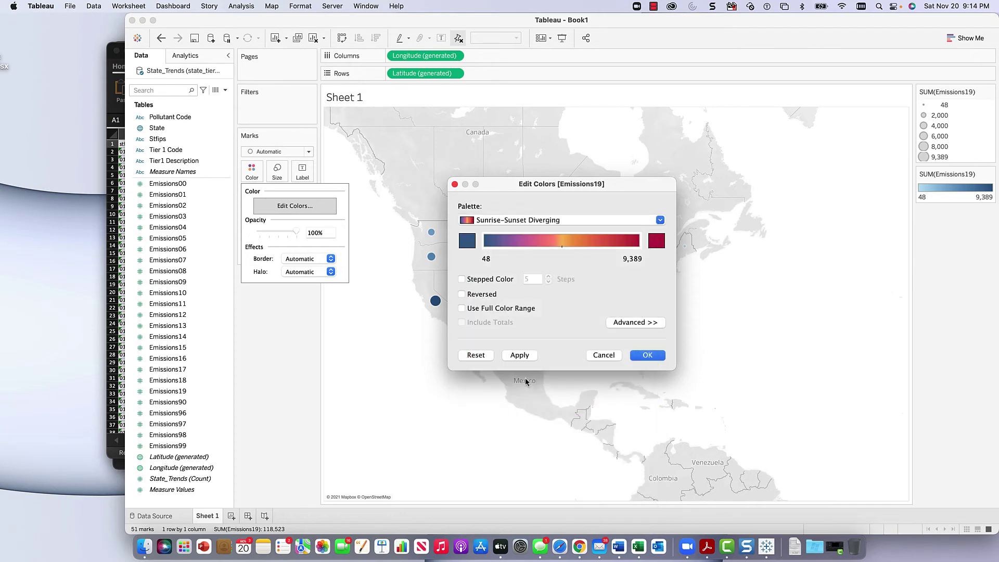
pyautogui.click(461, 279)
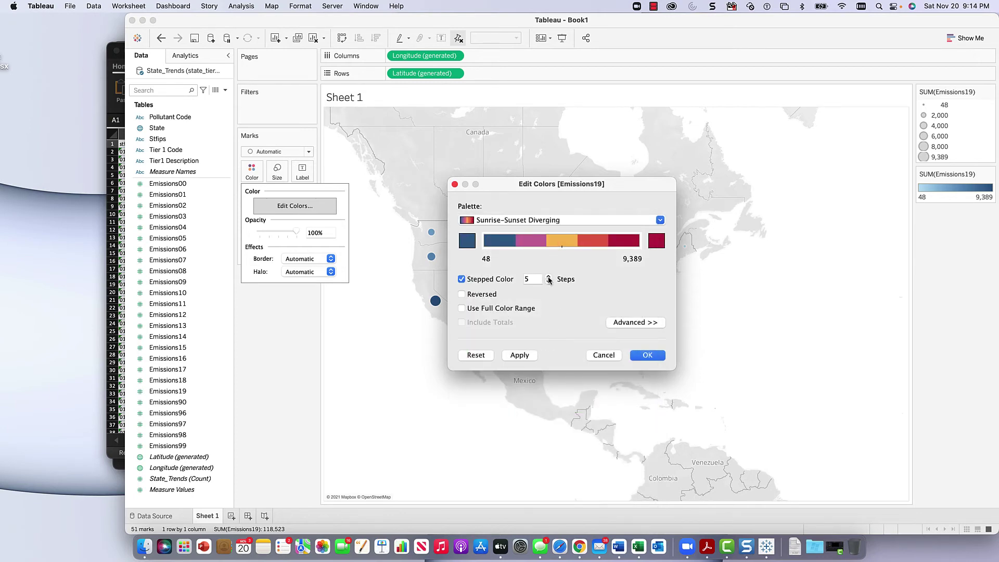
pyautogui.click(548, 276)
pyautogui.click(548, 276)
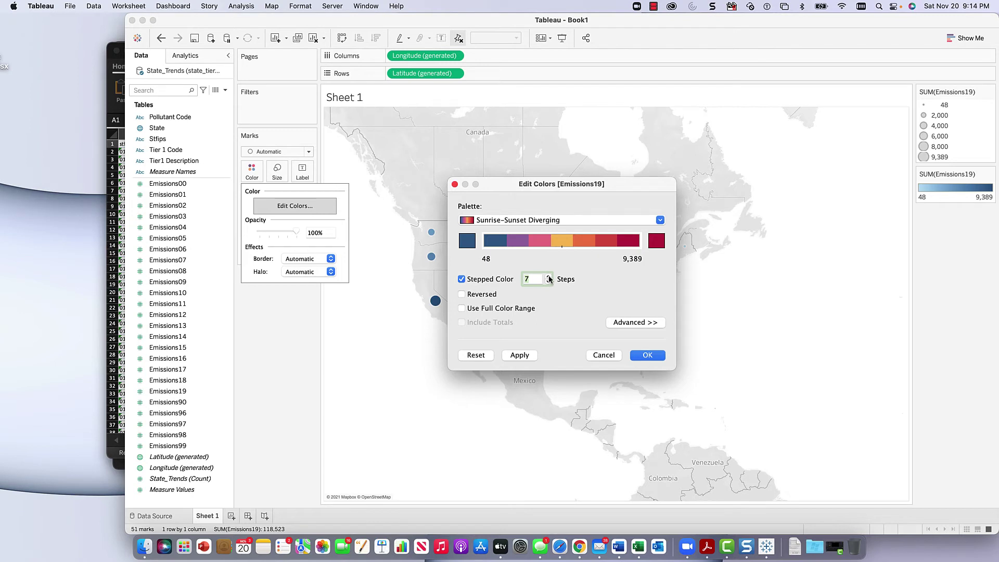
pyautogui.click(516, 310)
pyautogui.click(507, 358)
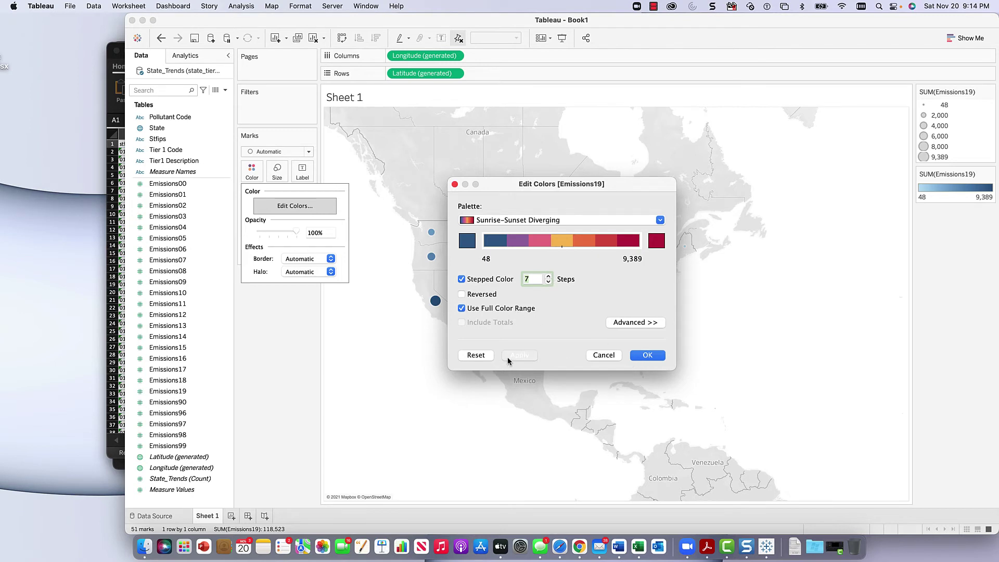
pyautogui.click(644, 355)
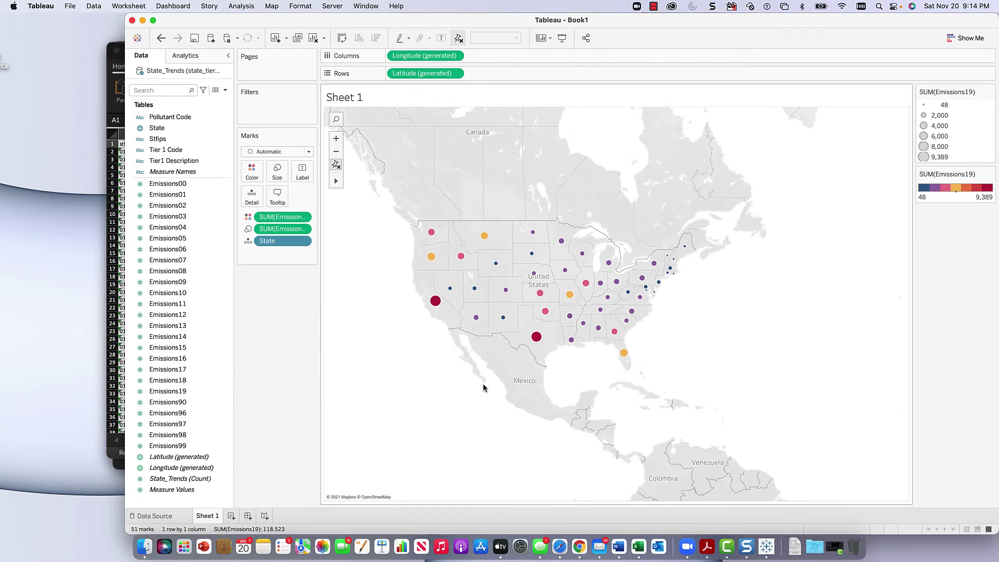
# Switch the dot map to the filled map chart type in Show Me, revealing the colour legend.
pyautogui.click(967, 38)
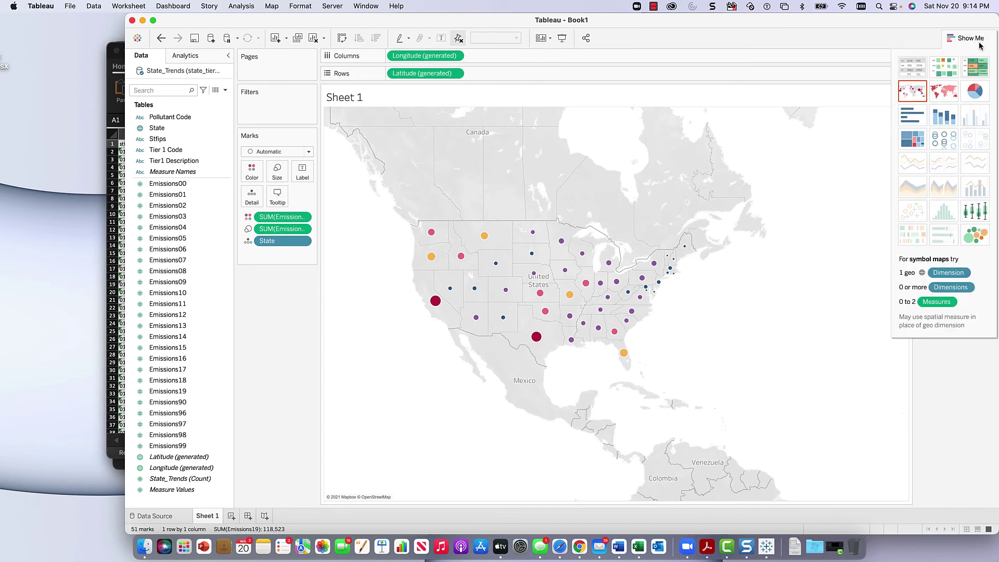
pyautogui.click(949, 101)
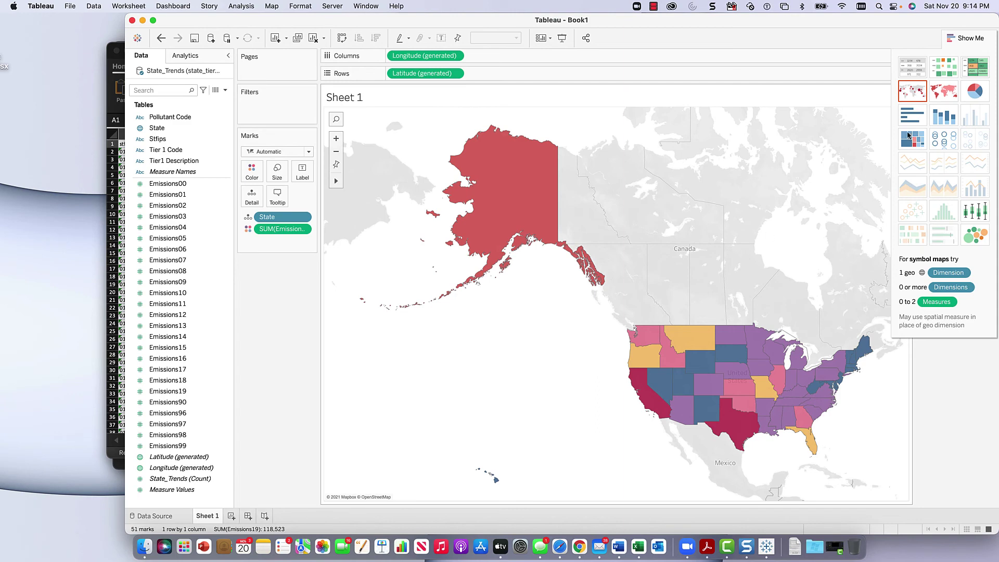
pyautogui.click(959, 41)
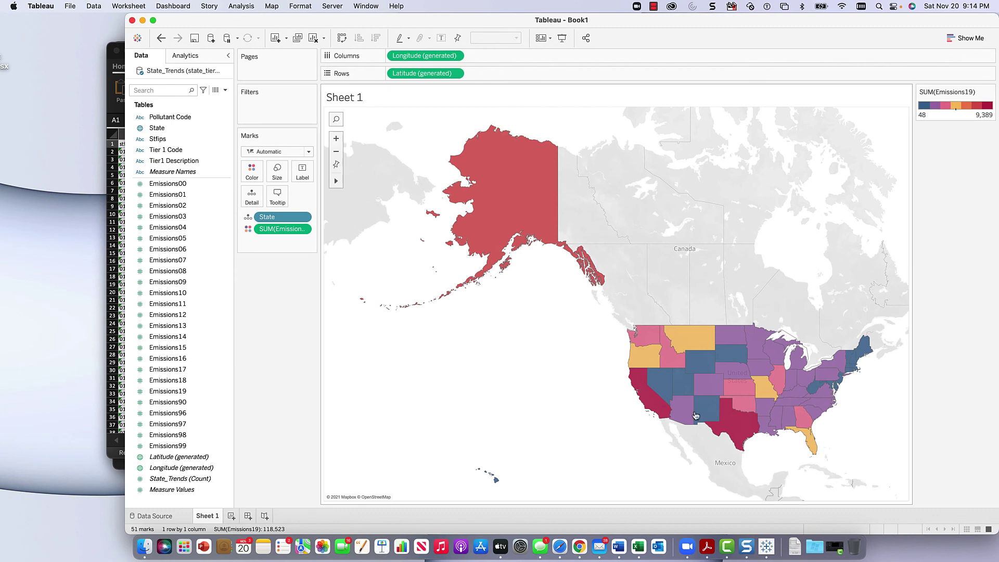
pyautogui.moveTo(810, 444)
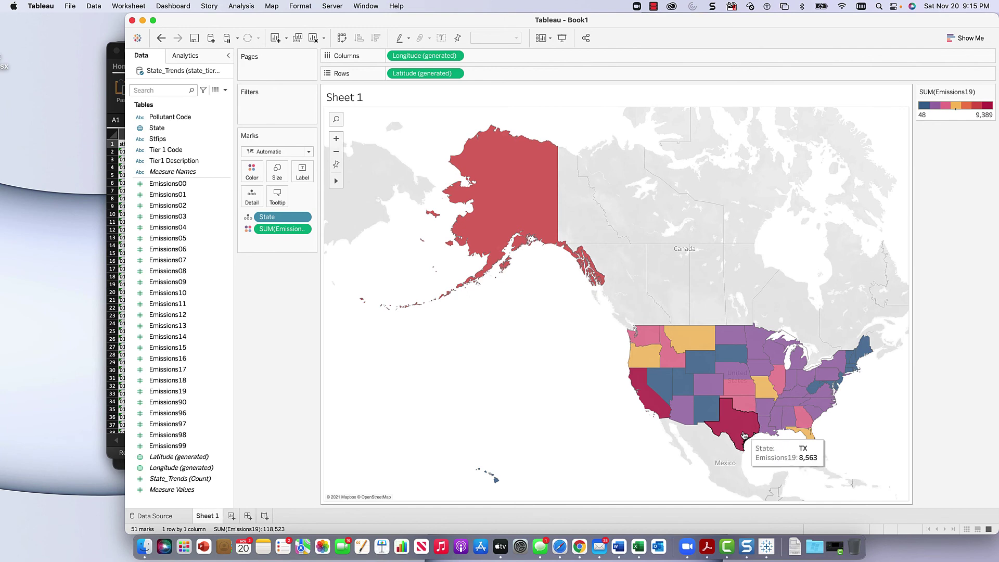
pyautogui.moveTo(648, 408)
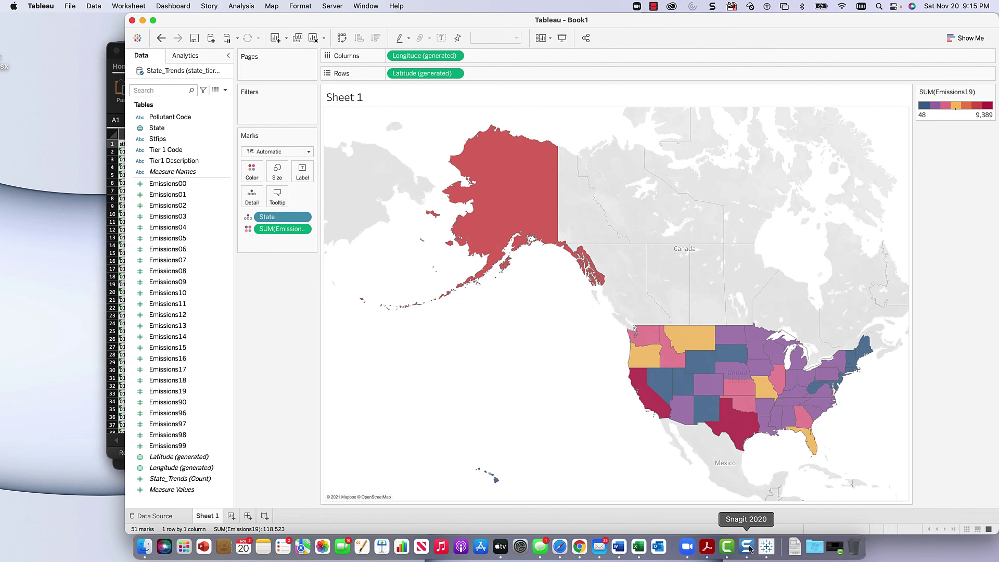
pyautogui.click(657, 406)
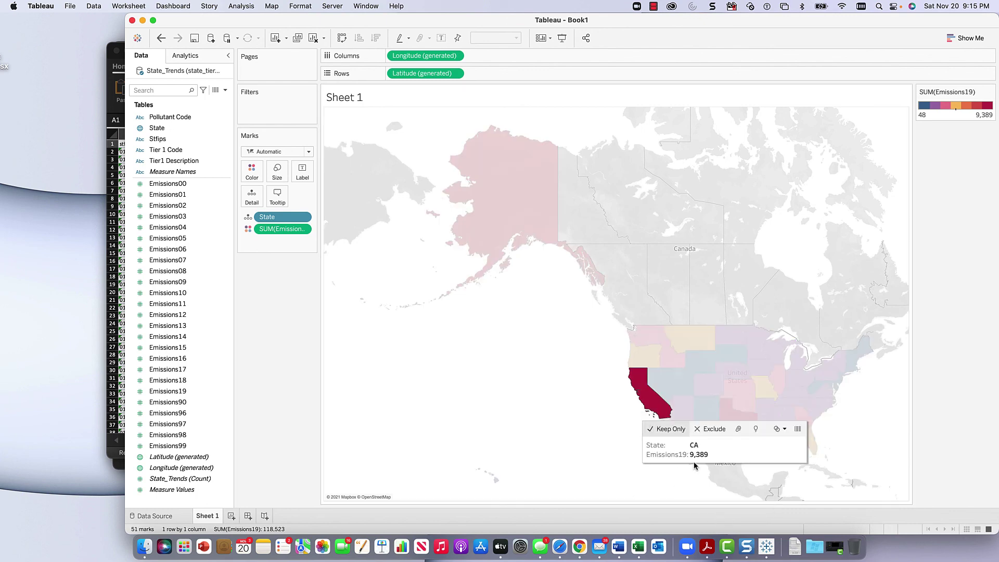
pyautogui.click(577, 411)
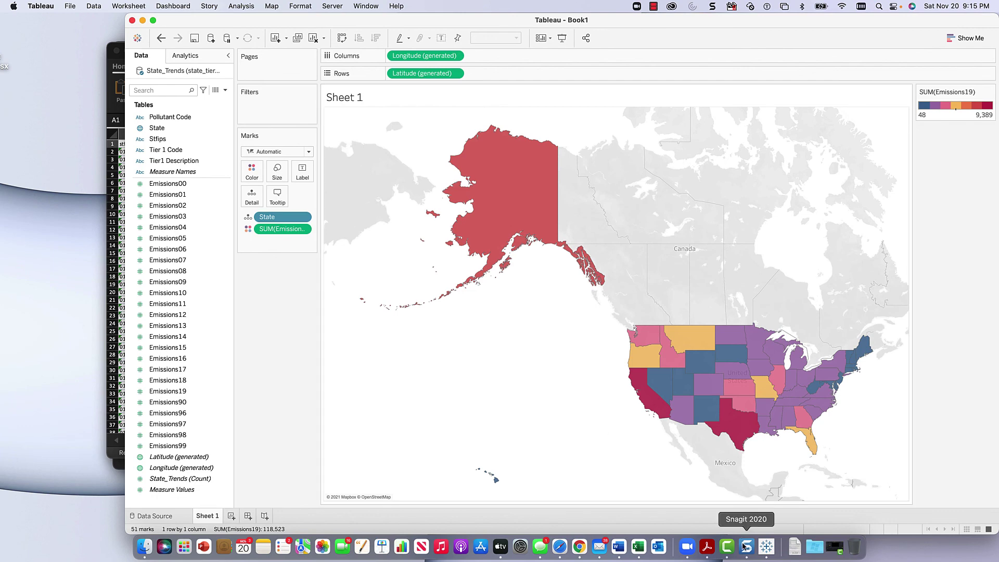